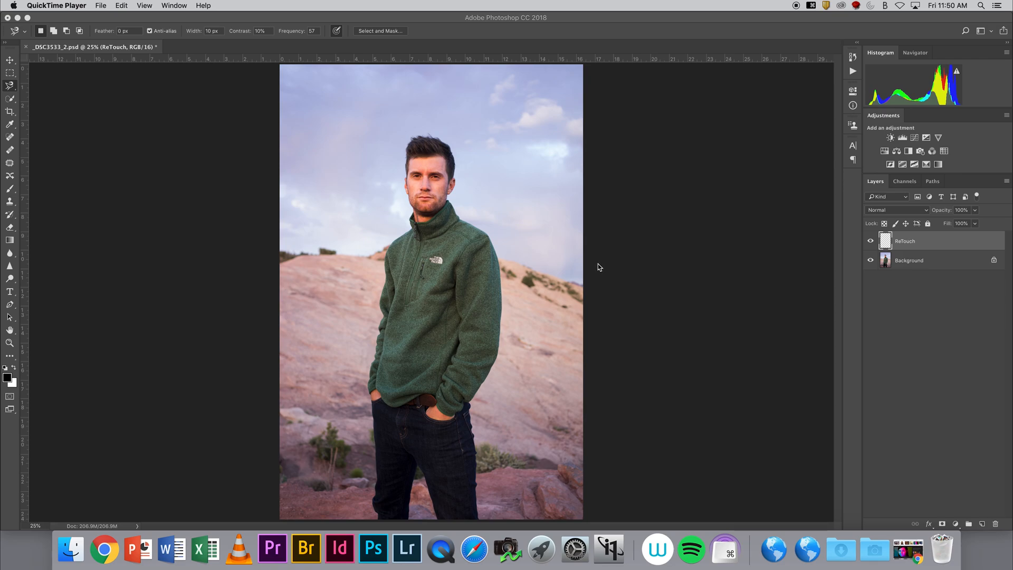
click(599, 18)
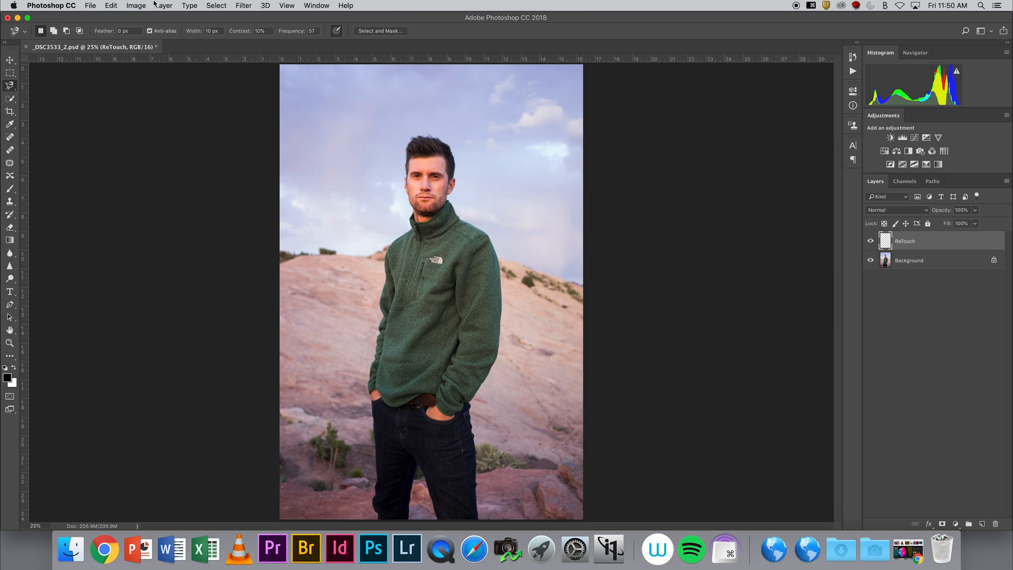
click(136, 5)
mouse_move(138, 19)
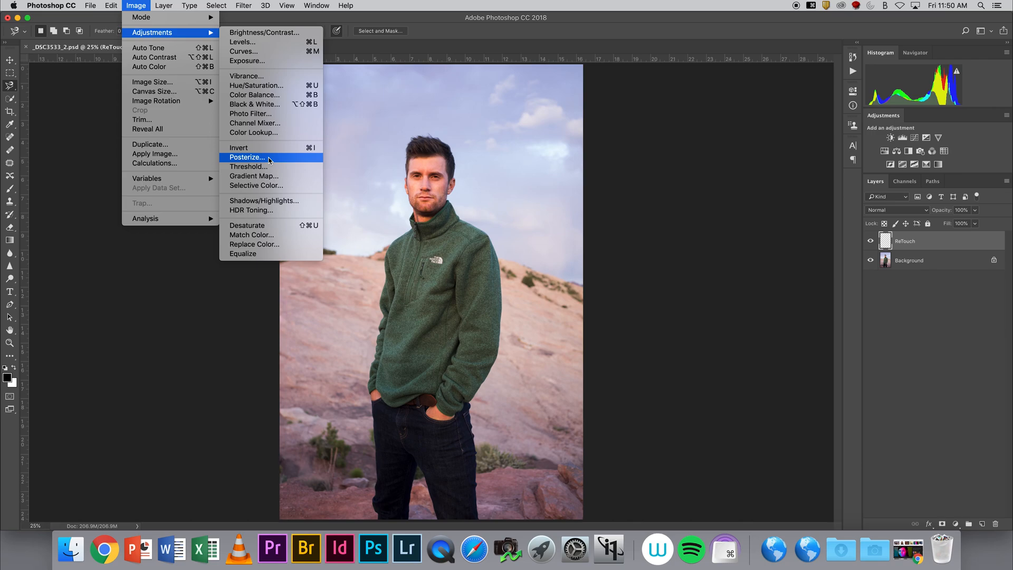
mouse_move(175, 6)
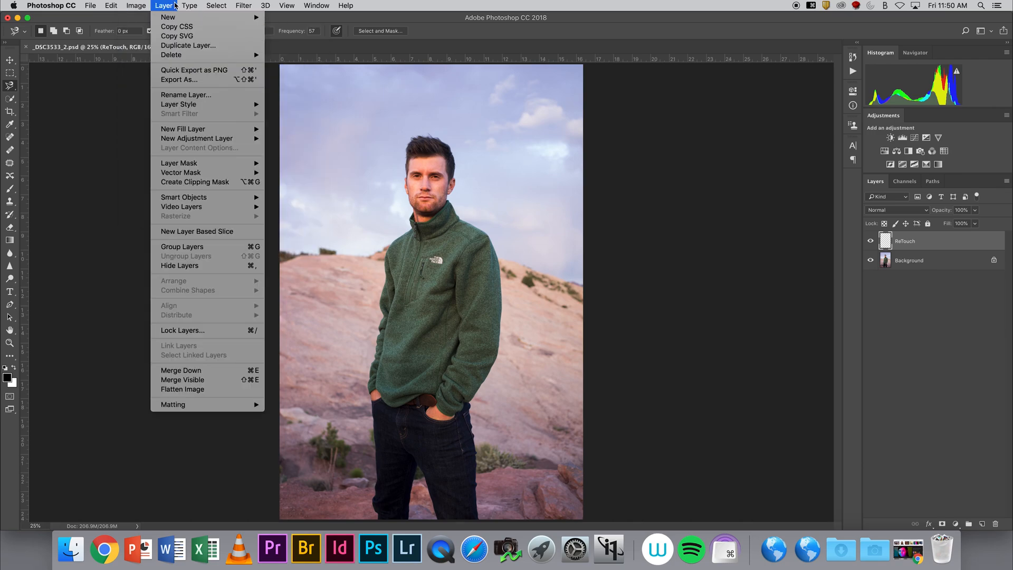
mouse_move(222, 139)
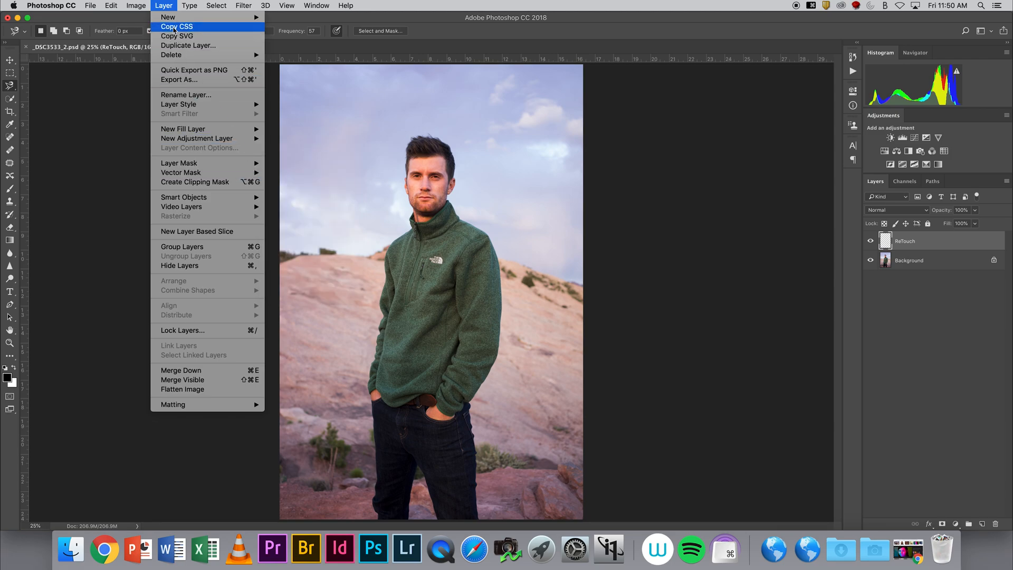
click(168, 6)
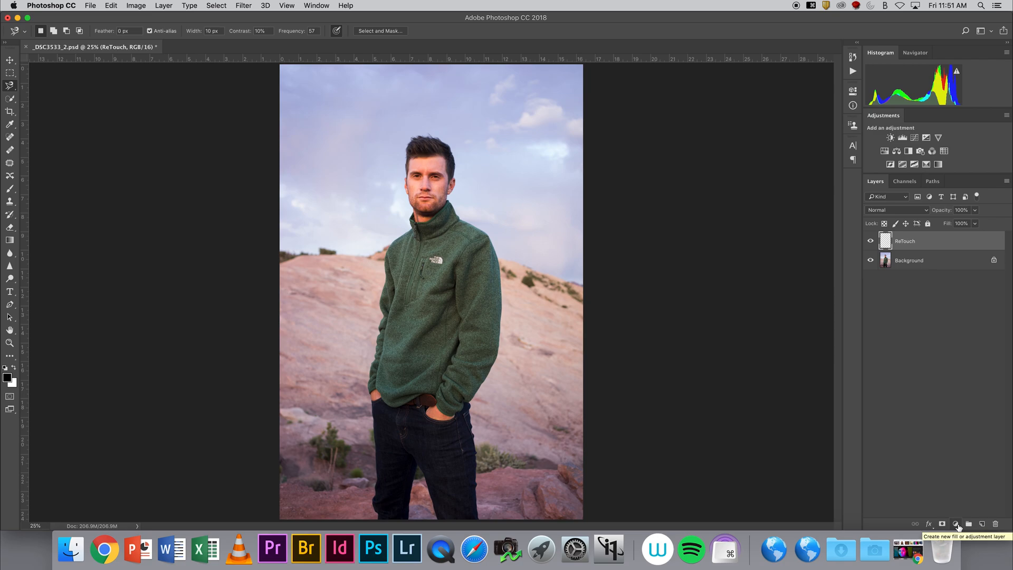
click(956, 525)
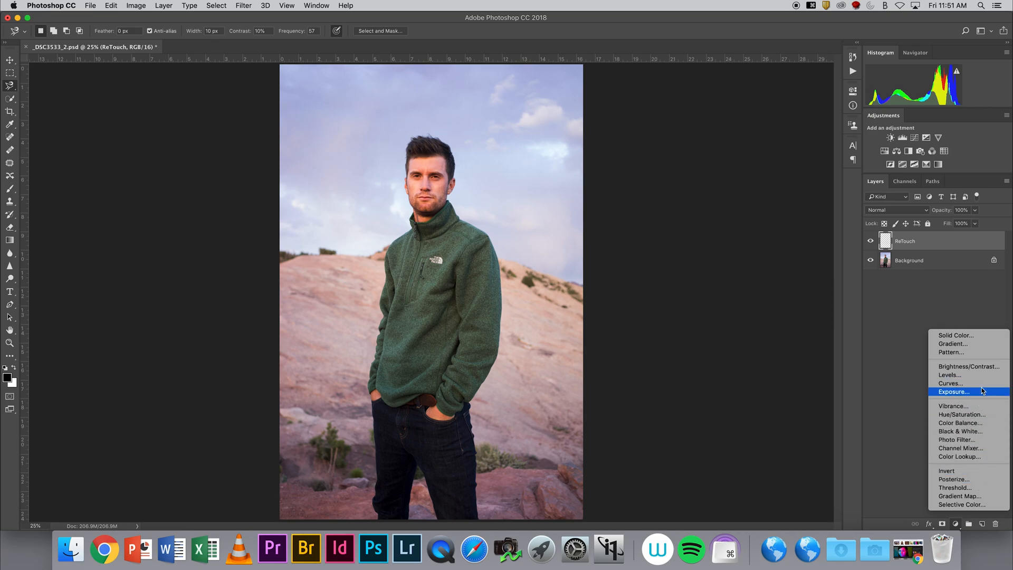
click(946, 120)
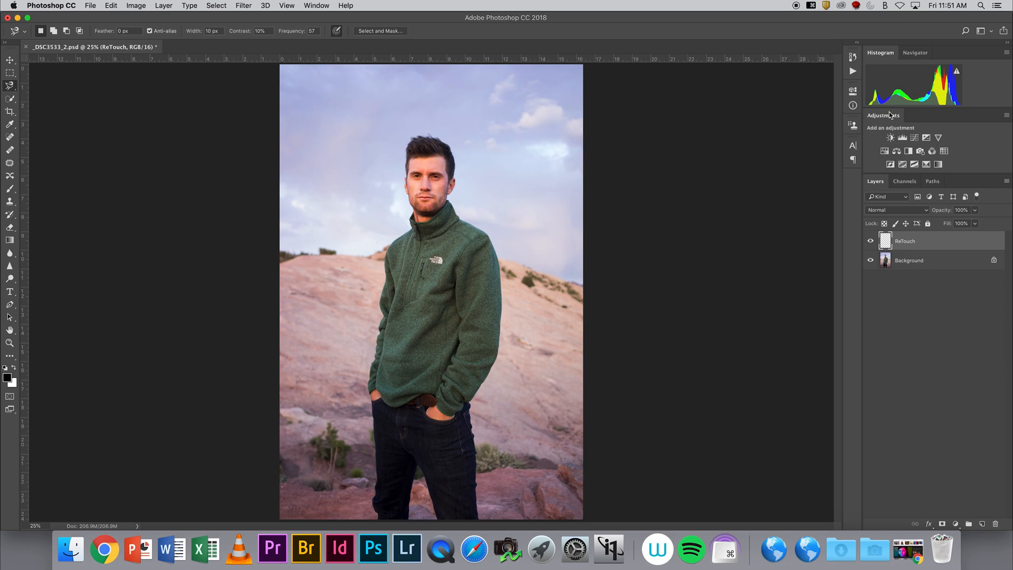
Add a Curves adjustment layer above the ReTouch layer and enlarge its properties panel slightly.
click(915, 138)
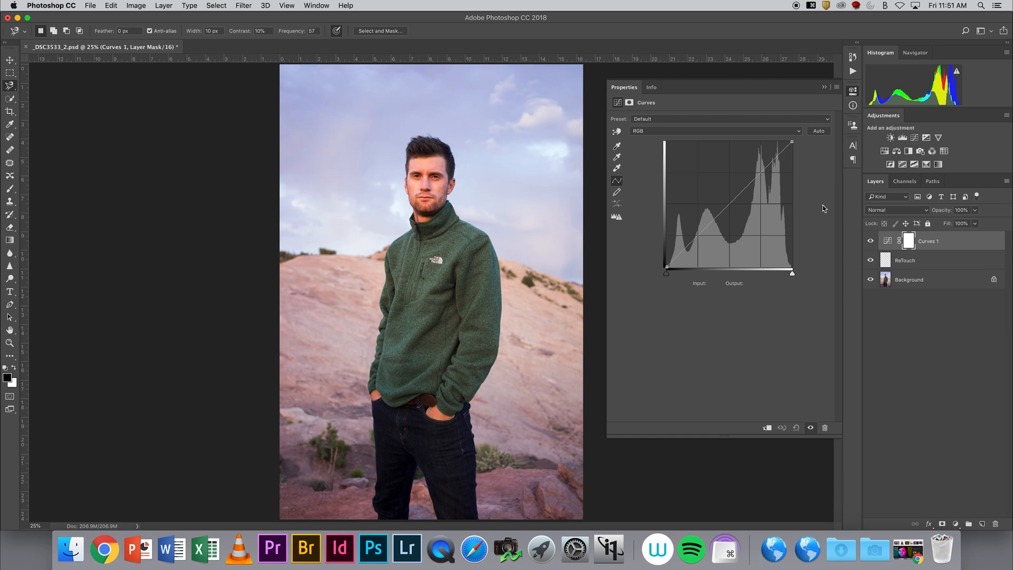
drag(607, 437, 601, 448)
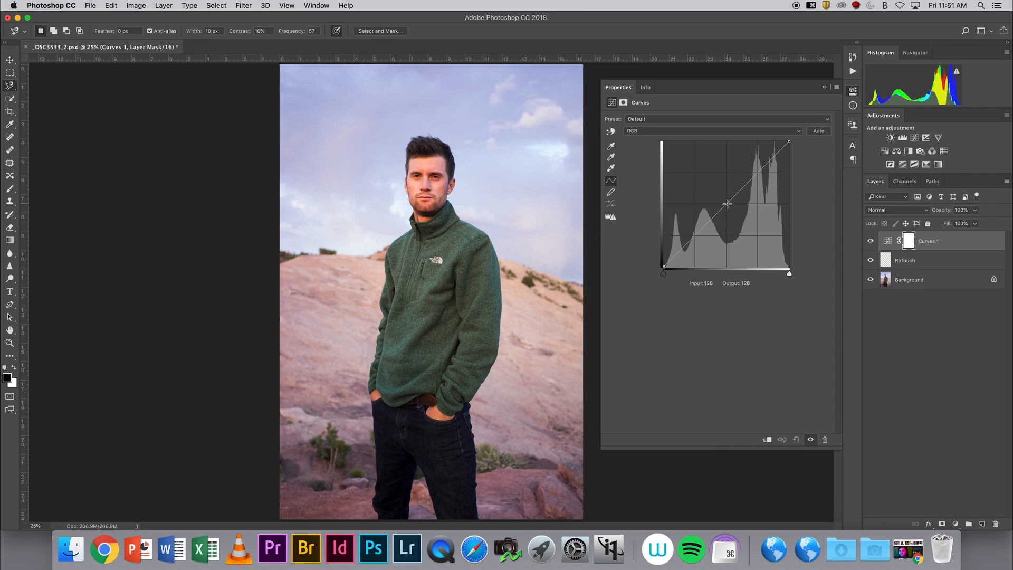
Add a midtone point to the RGB curve and raise it to about input 125, output 135 to brighten the photo.
mouse_move(727, 204)
mouse_down()
mouse_move(733, 212)
mouse_move(723, 200)
mouse_up()
key(Down)
key(Down)
key(Down)
key(Down)
key(Down)
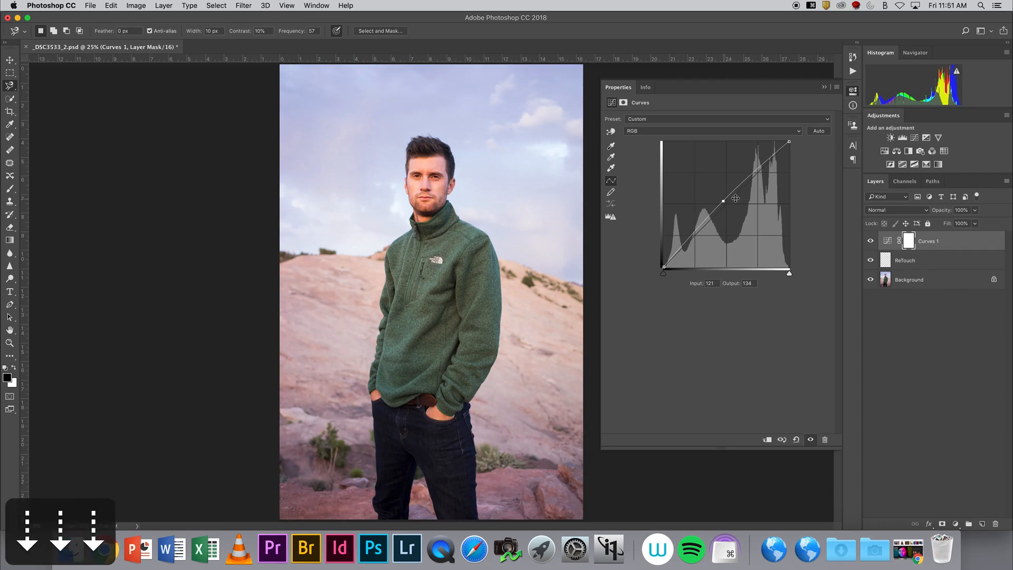
key(Right)
key(Right)
key(Right)
key(Right)
key(Up)
key(Up)
key(Up)
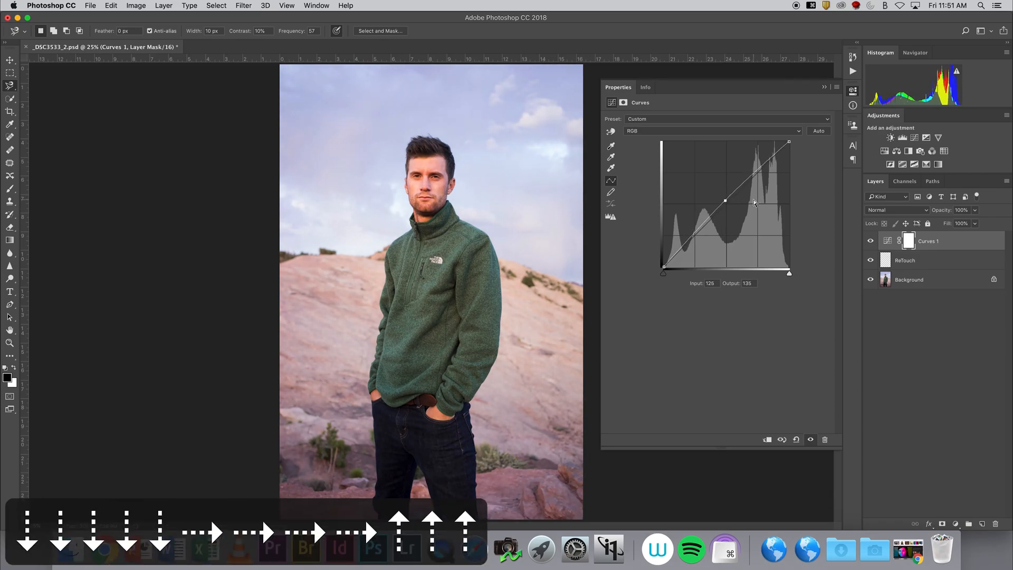
Lower the midtone point to input 132, output 123 to darken the photo.
key(Right)
key(Down)
key(Down)
key(Down)
key(Down)
key(Down)
key(Down)
key(Down)
key(Down)
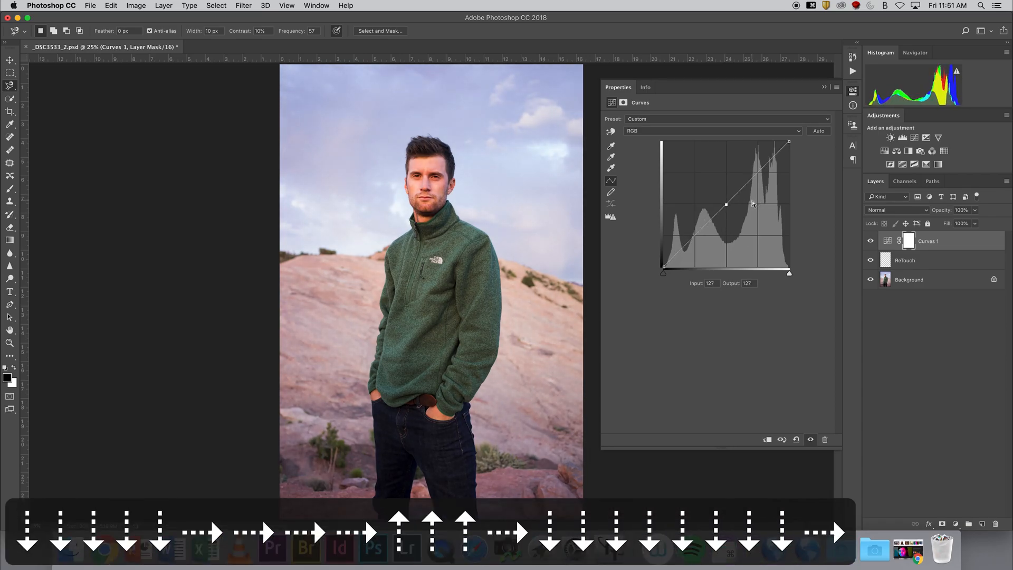
key(Right)
key(Right)
key(Down)
key(Right)
key(Down)
key(Right)
key(Down)
key(Right)
key(Down)
key(Right)
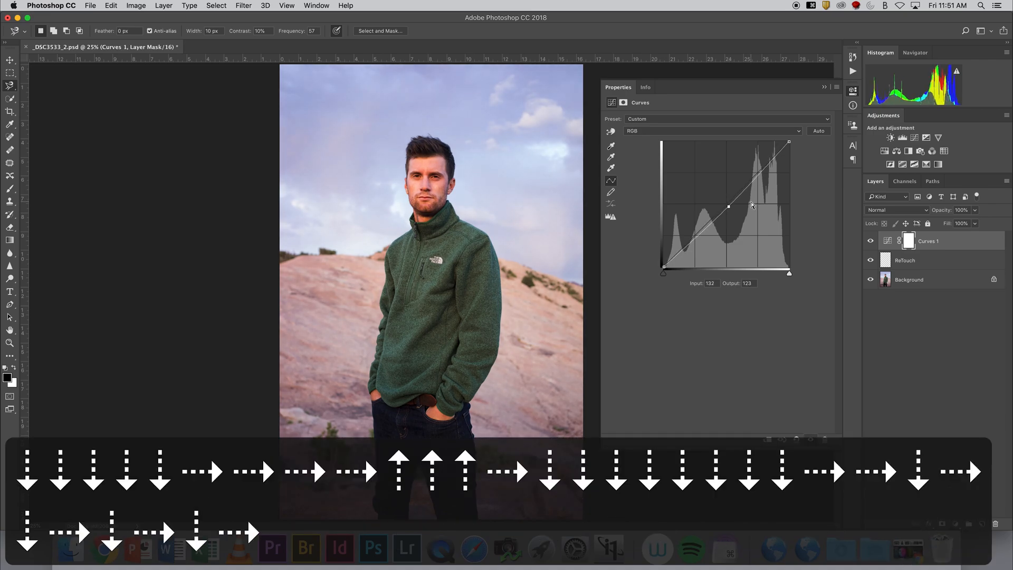
Raise the midtone point to about input 120, output 136 to brighten the photo.
key(Left)
key(Up)
key(Left)
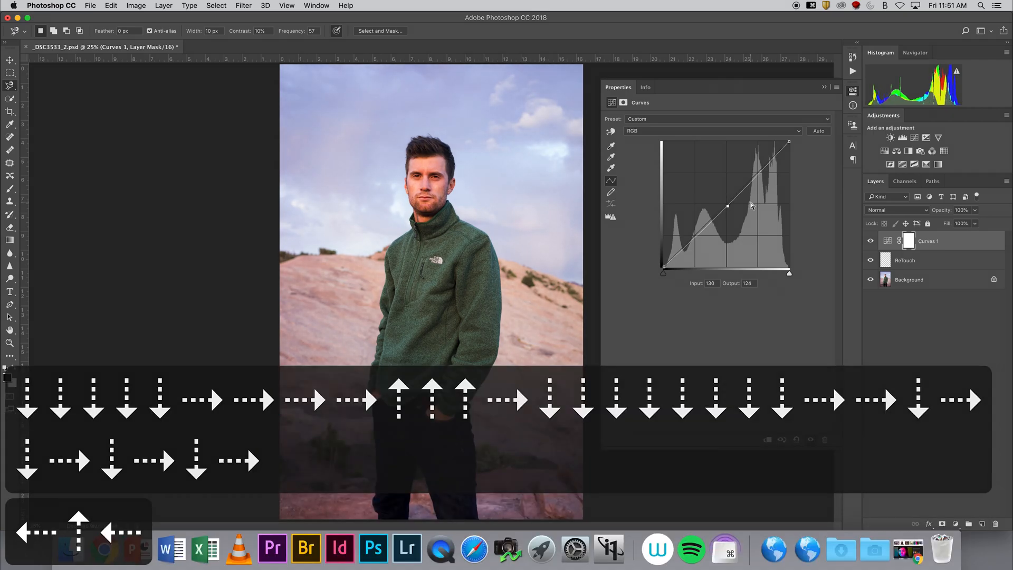
key(Up)
key(Left)
key(Up)
key(Left)
key(Up)
key(Left)
key(Up)
key(Left)
key(Up)
key(Left)
key(Up)
key(Left)
key(Up)
key(Left)
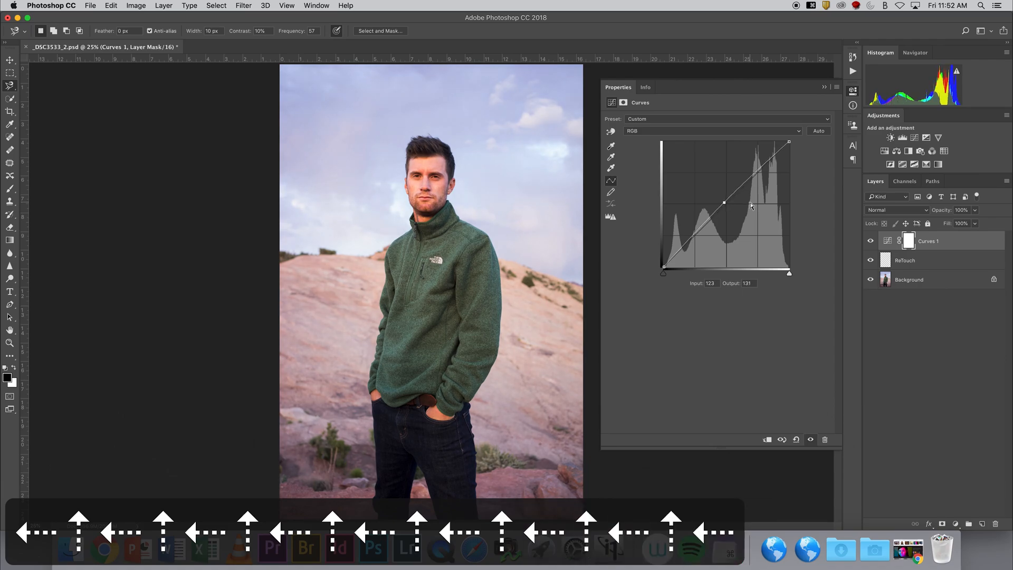
key(Up)
key(Left)
key(Up)
key(Left)
key(Up)
key(Left)
key(Up)
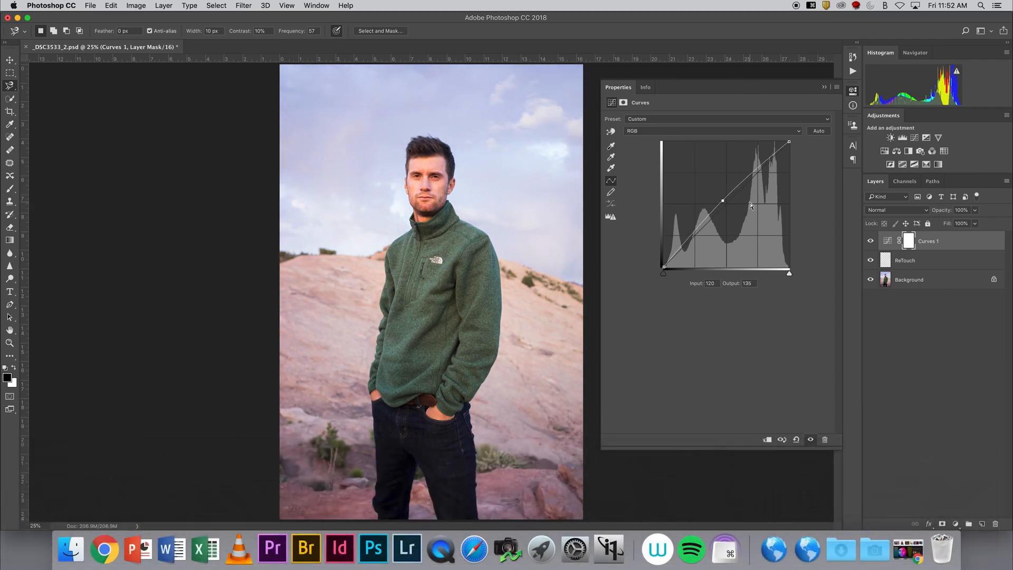
Bring the midtone point back below the diagonal to input 133, output 123.
key(Right)
key(Down)
key(Right)
key(Down)
key(Right)
key(Down)
key(Right)
key(Down)
key(Right)
key(Down)
key(Right)
key(Down)
key(Right)
key(Down)
key(Right)
key(Down)
key(Right)
key(Down)
key(Right)
key(Down)
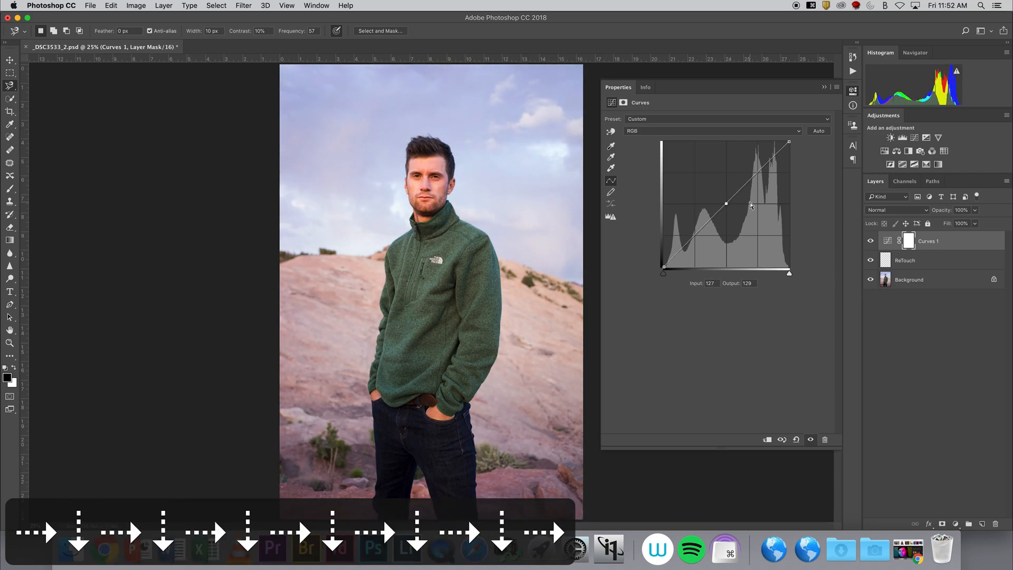
key(Right)
key(Down)
key(Right)
key(Down)
key(Right)
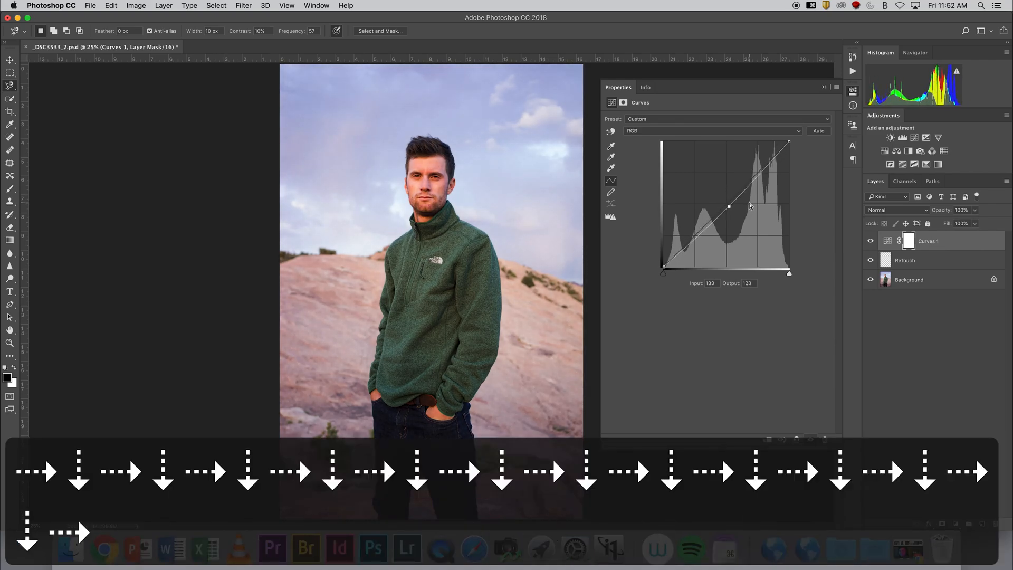
Nudge the midtone point to input 131, output 127, and remove it to restore the straight RGB curve.
key(Left)
key(Up)
key(Up)
key(Left)
key(Up)
key(Up)
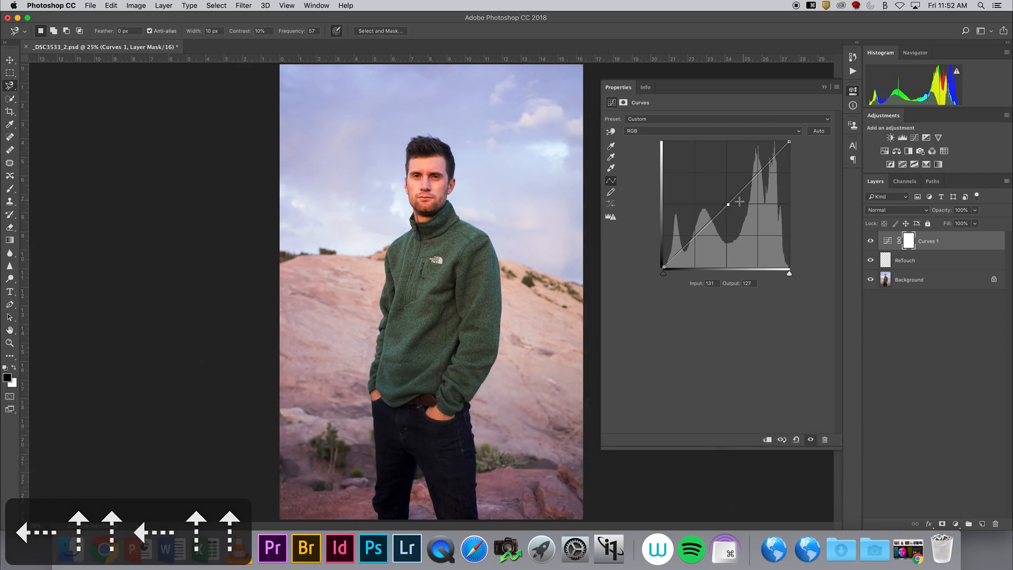
drag(758, 174, 773, 228)
key(super+z)
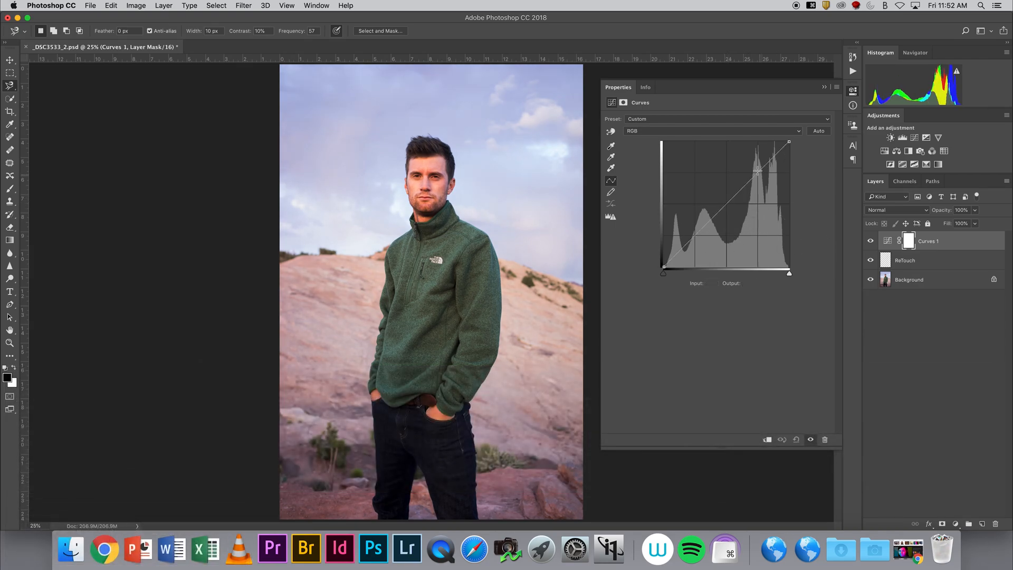
Shape a strong S-curve with a highlight point at about input 181, output 194 and a shadow point at about input 67, output 50.
click(755, 174)
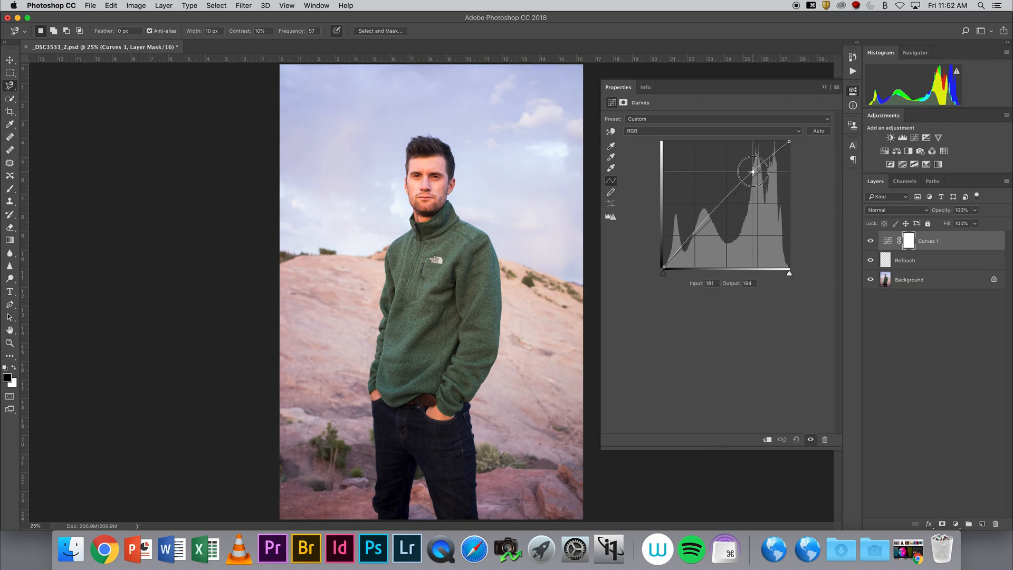
click(695, 235)
drag(695, 235, 697, 242)
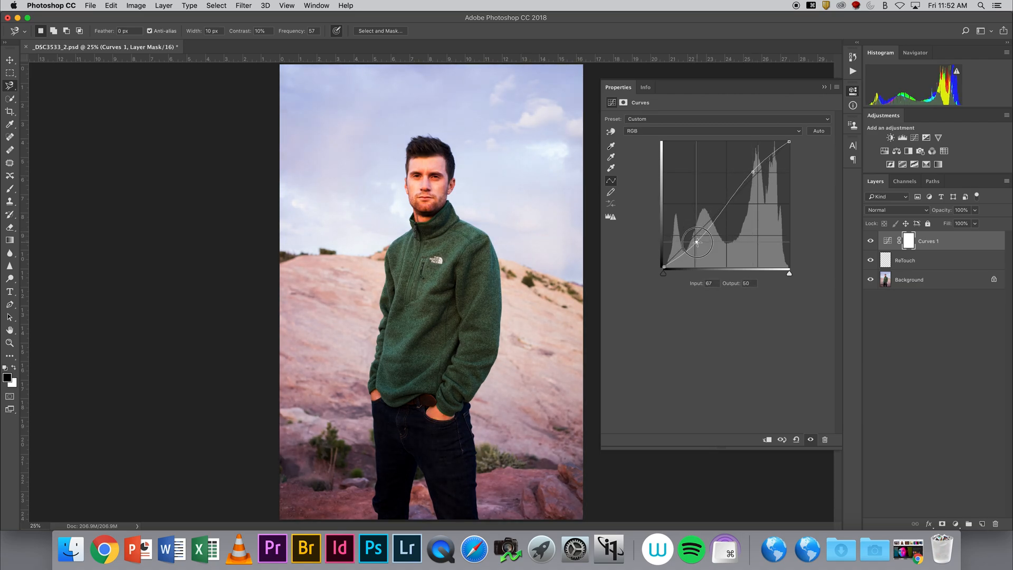
Soften the S-curve by moving the highlight point to input 189, output 197 and the shadow point to input 70, output 58.
drag(697, 242, 696, 238)
drag(754, 172, 757, 174)
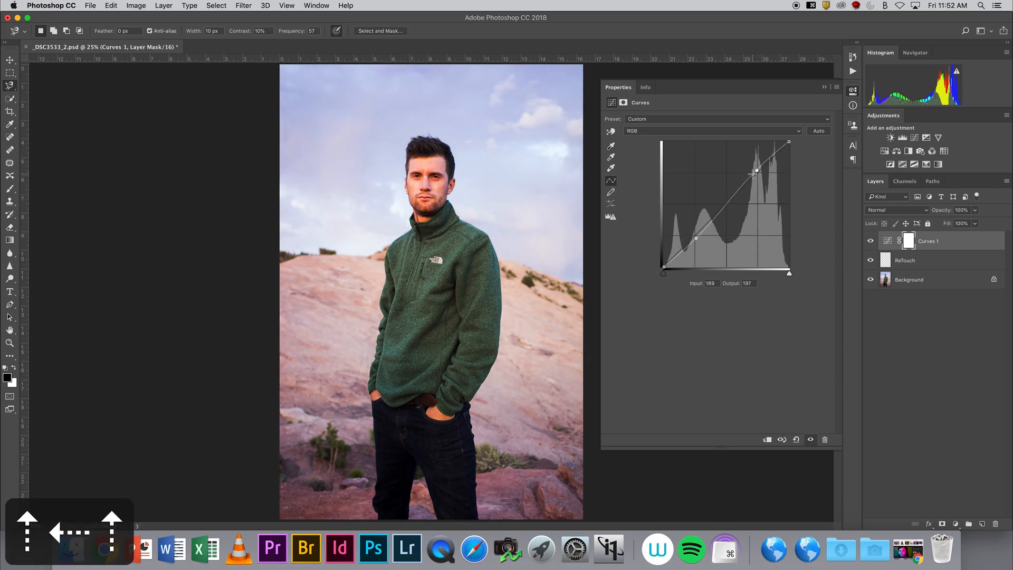
drag(696, 239, 697, 239)
key(Right)
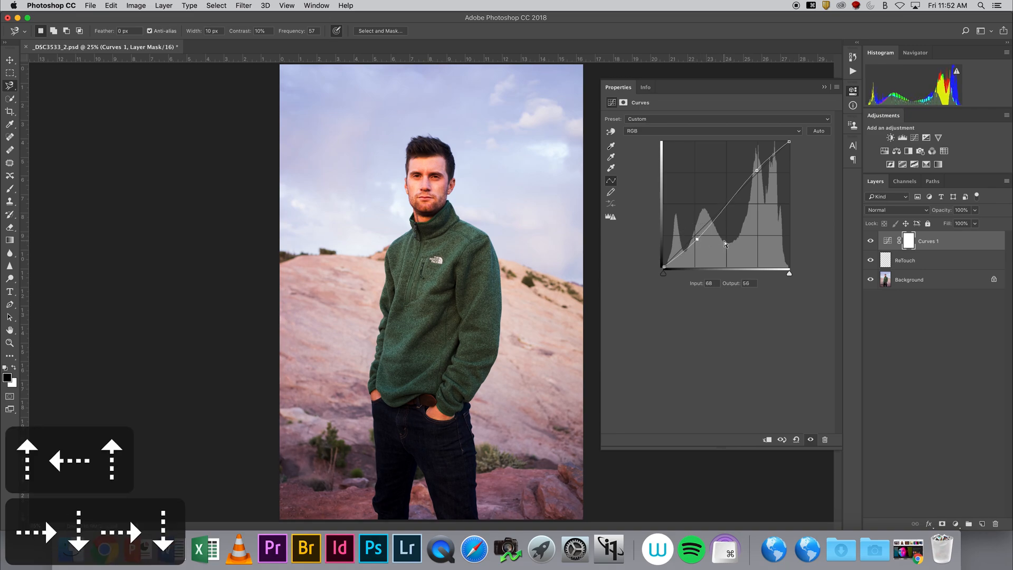
key(Right)
key(Left)
key(Up)
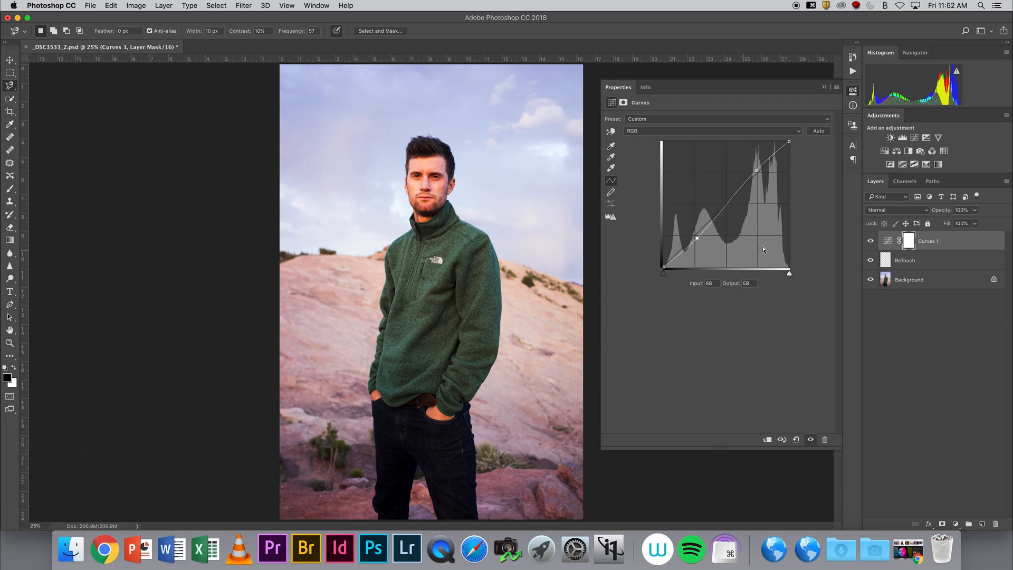
key(Down)
key(Right)
key(Right)
key(Up)
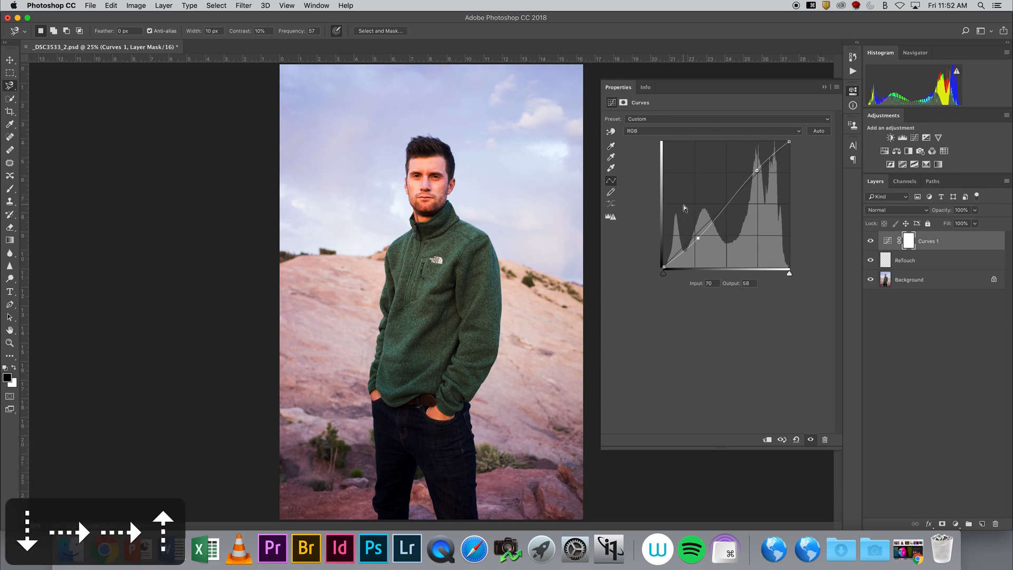
key(Left)
key(Right)
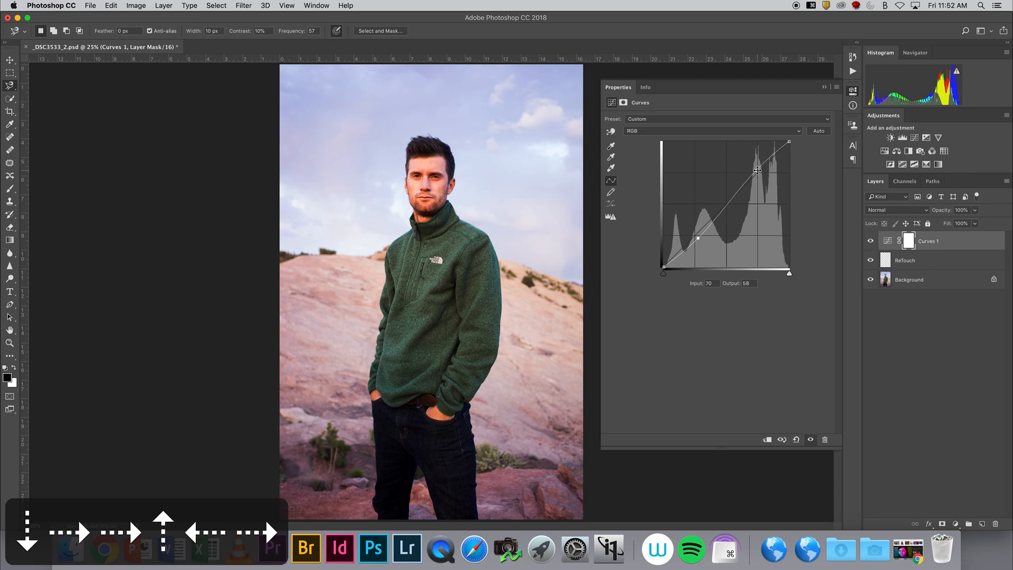
Reduce contrast with a mild inverted S-curve, setting the highlight point to input 195, output 188 and raising the shadow point above the diagonal.
drag(758, 170, 761, 176)
drag(697, 238, 693, 230)
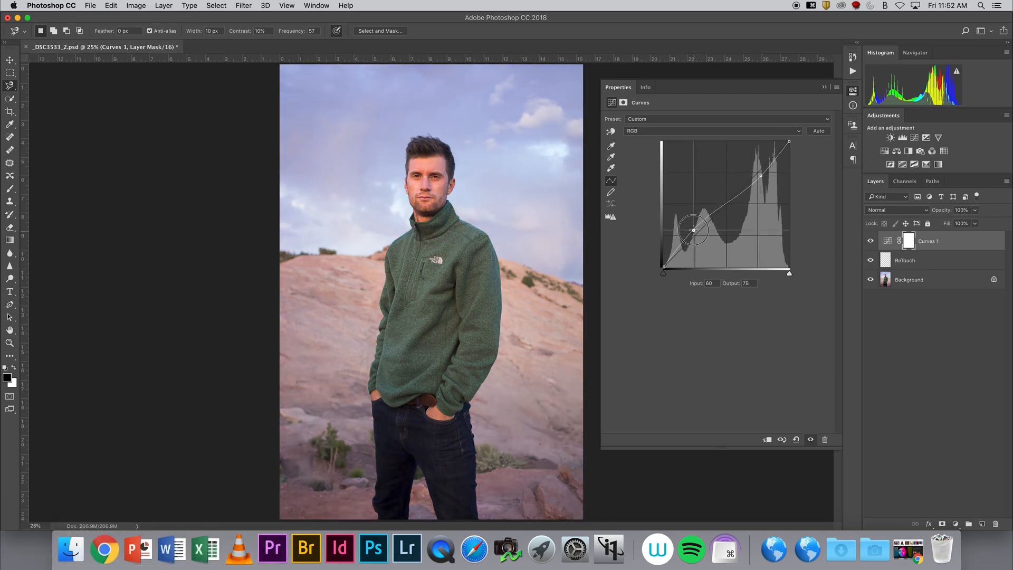
key(Down)
key(Right)
key(Down)
key(Right)
key(Down)
key(Right)
key(Down)
click(760, 175)
key(Up)
key(Left)
key(Up)
key(Left)
key(Up)
key(Left)
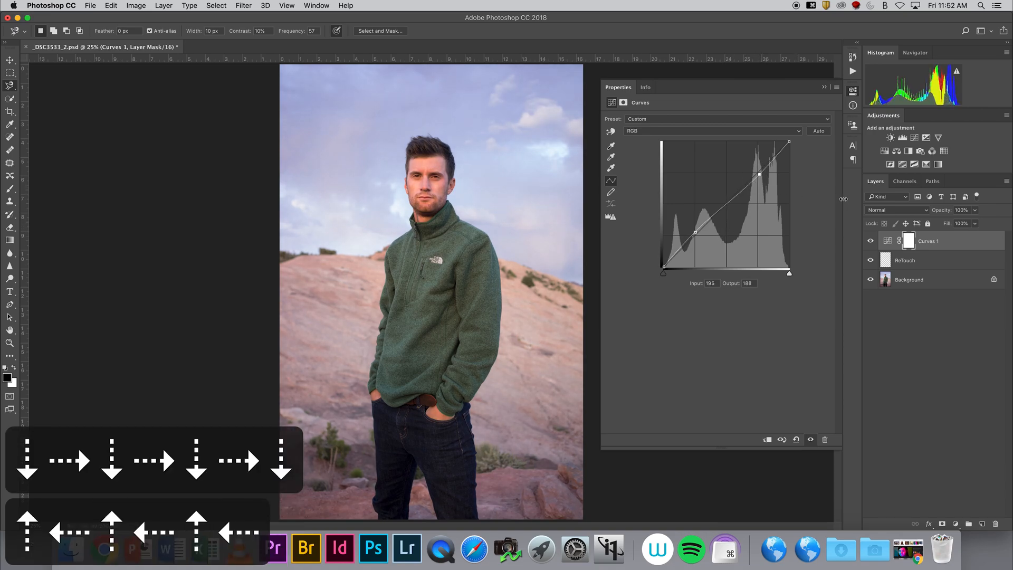
Move the shadow point to input 58, output 67, and remove both points to restore the straight RGB curve.
drag(696, 232, 693, 234)
key(Down)
key(Right)
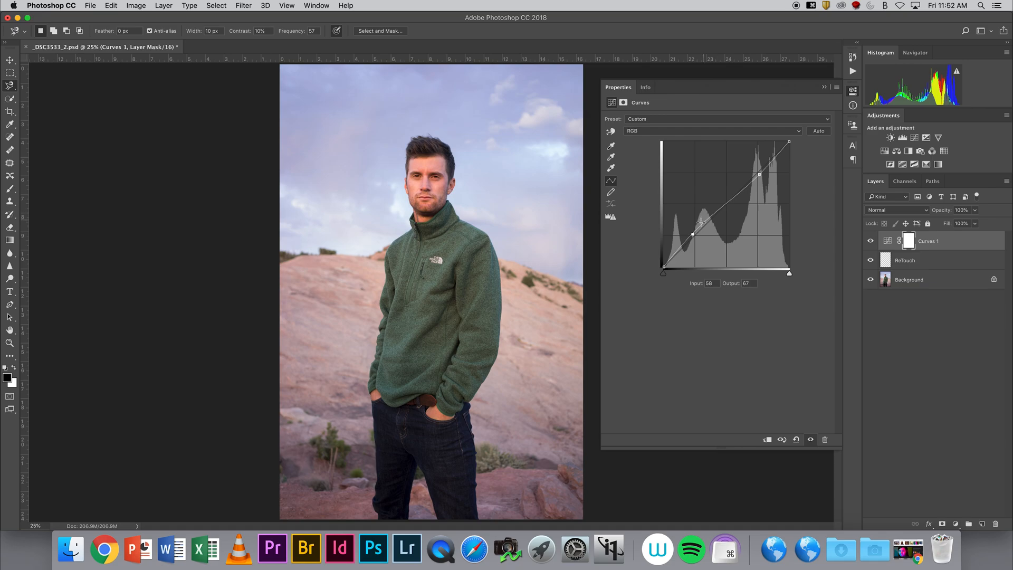
drag(693, 235, 757, 185)
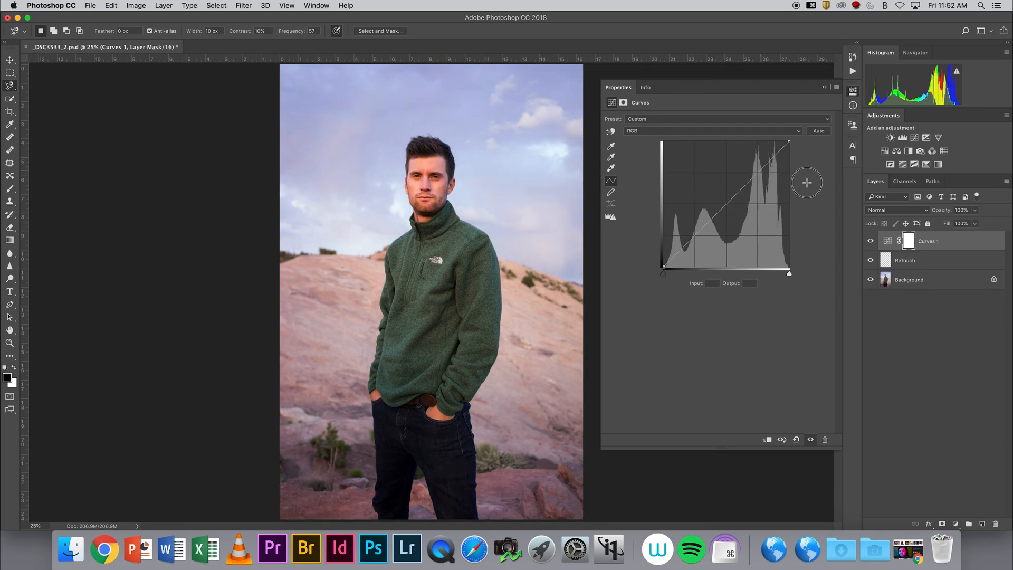
Add a highlight point at input 195, output 192 and a shadow point slightly below the diagonal to deepen the shadows.
click(760, 173)
drag(760, 173, 760, 175)
drag(690, 242, 690, 248)
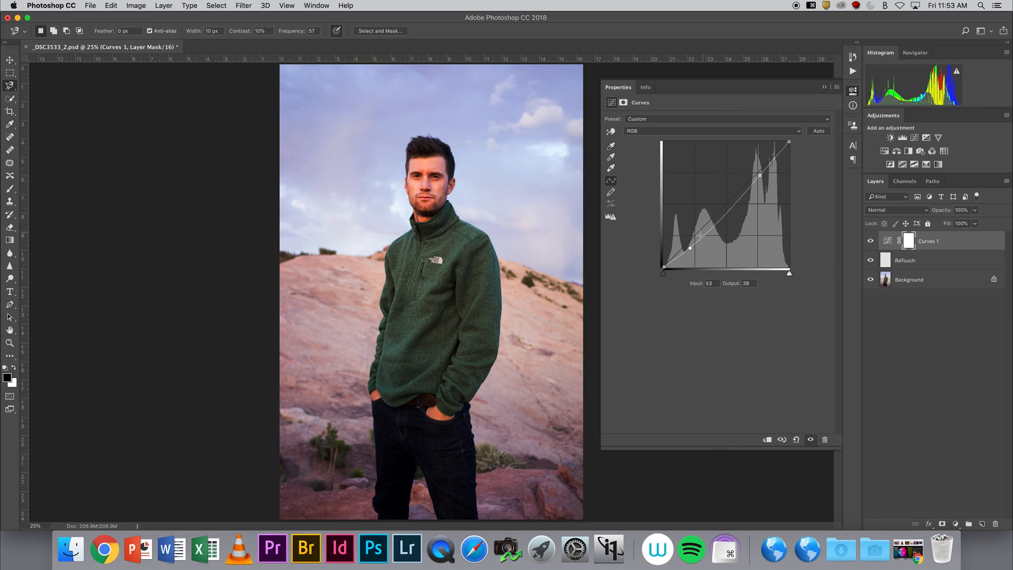
drag(689, 247, 690, 244)
drag(758, 174, 760, 173)
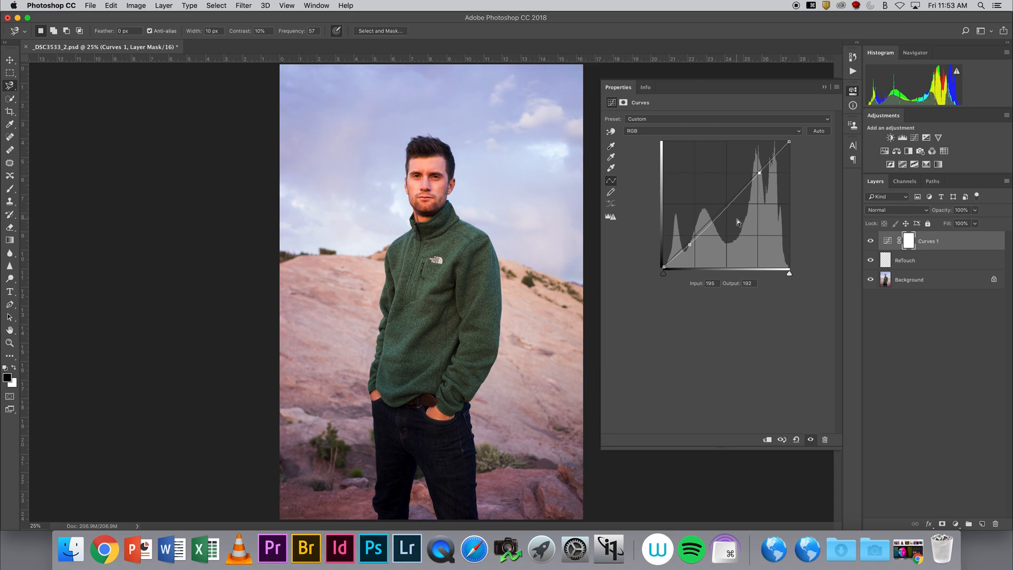
Add a midtone point to the Red channel curve and fine-tune it to input 131, output 126.
click(770, 132)
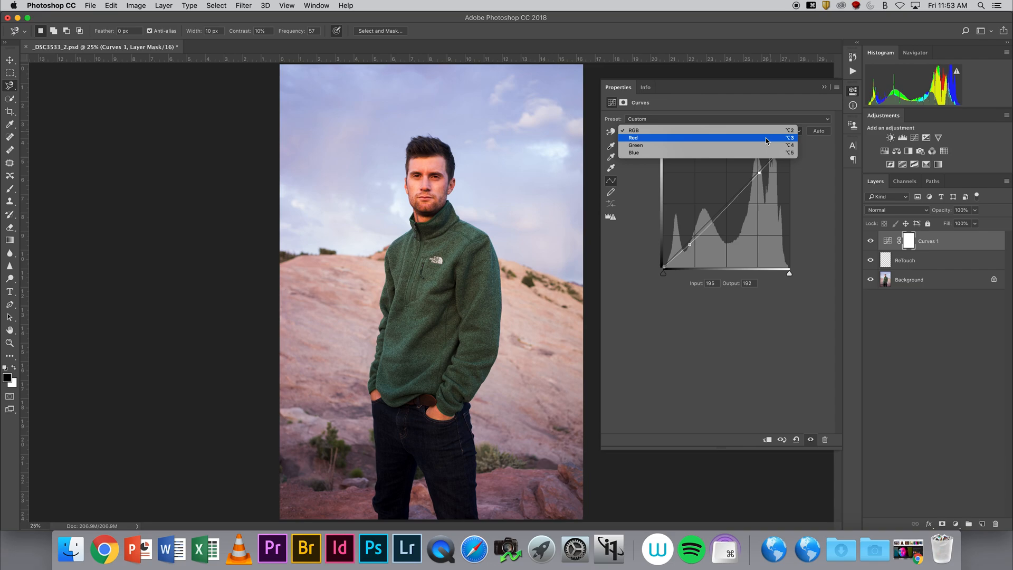
click(765, 138)
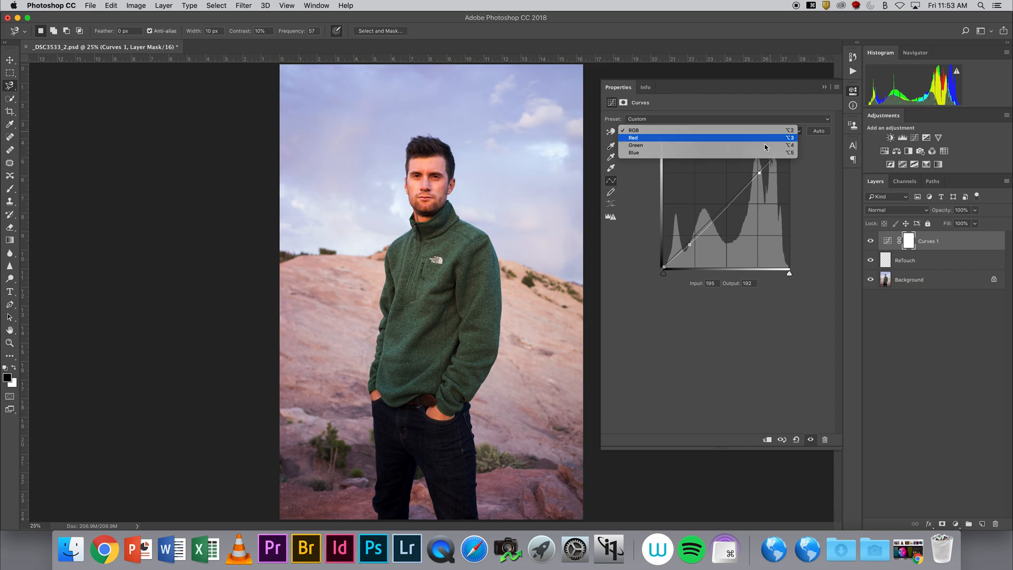
drag(725, 205, 728, 208)
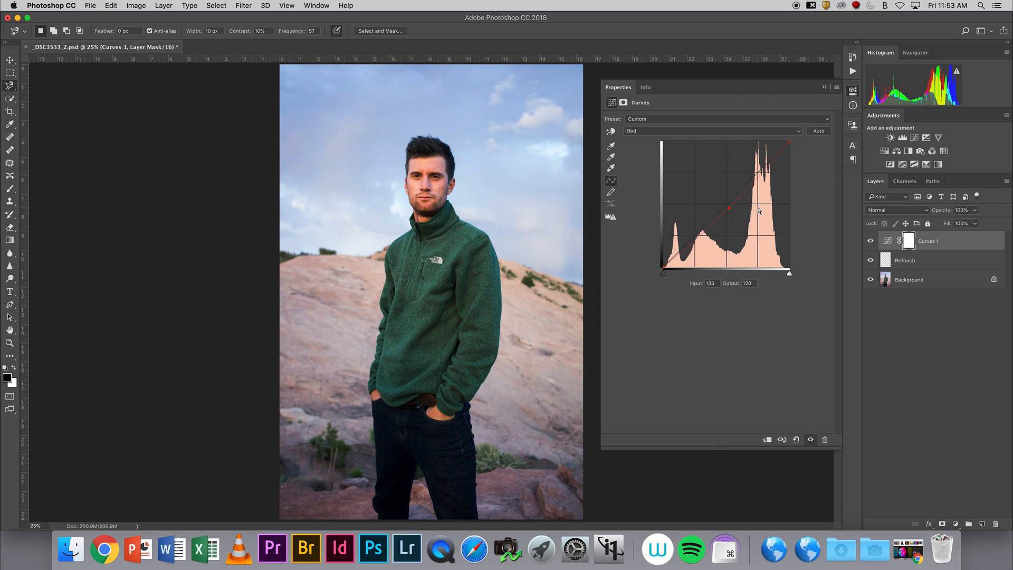
key(Up)
key(Up)
key(Up)
key(Up)
key(Left)
key(Up)
key(Left)
key(Up)
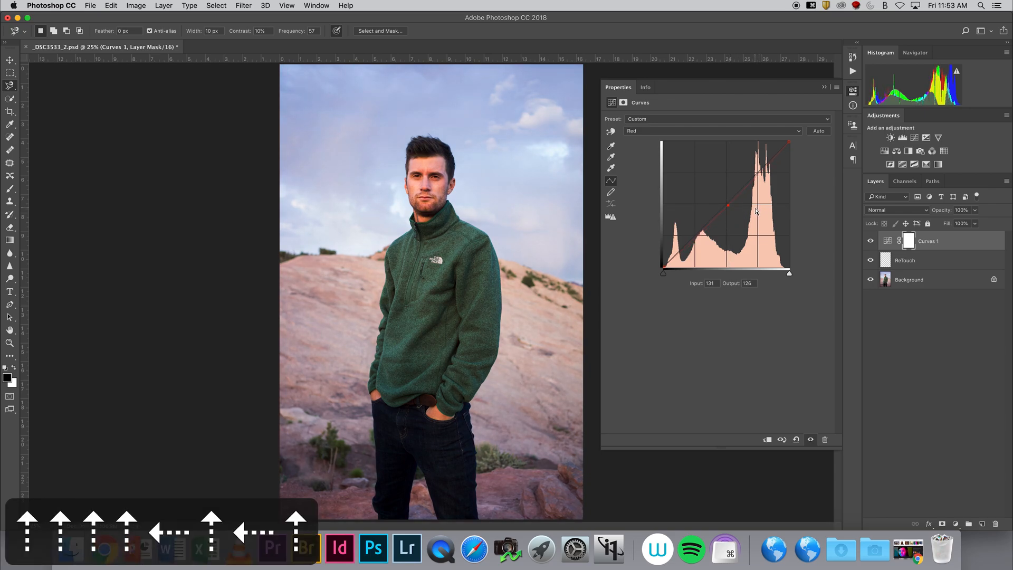
Add a midtone point to the Blue channel curve and nudge it to input 133, output 126.
click(702, 132)
click(699, 145)
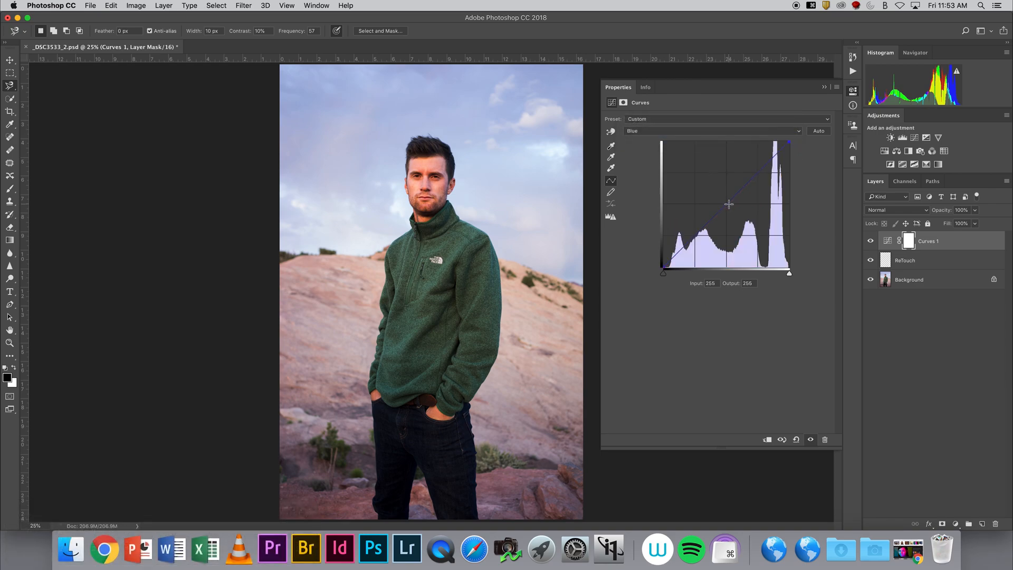
drag(725, 201, 728, 206)
key(Right)
key(Up)
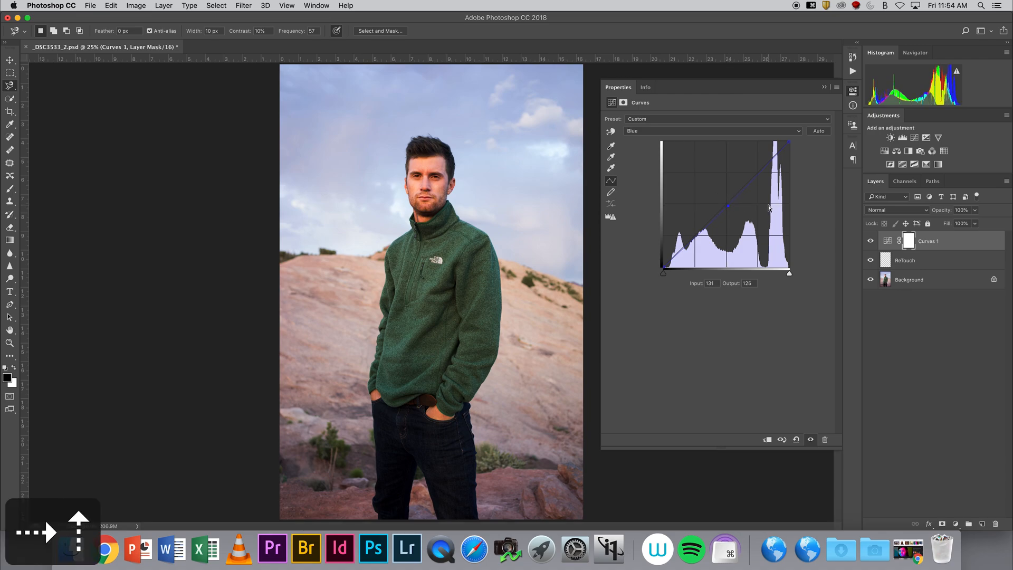
key(Right)
key(Down)
key(Right)
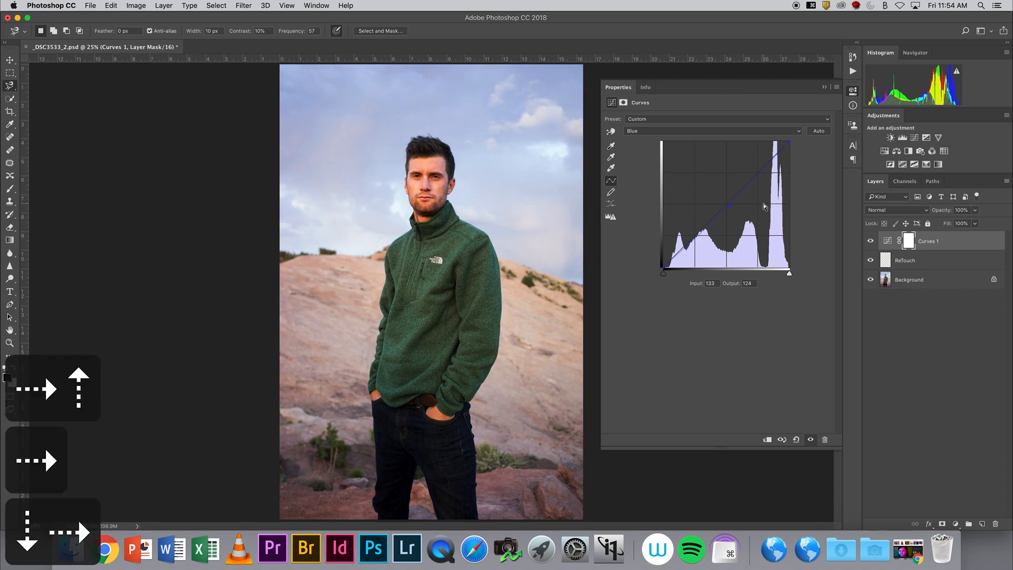
key(Up)
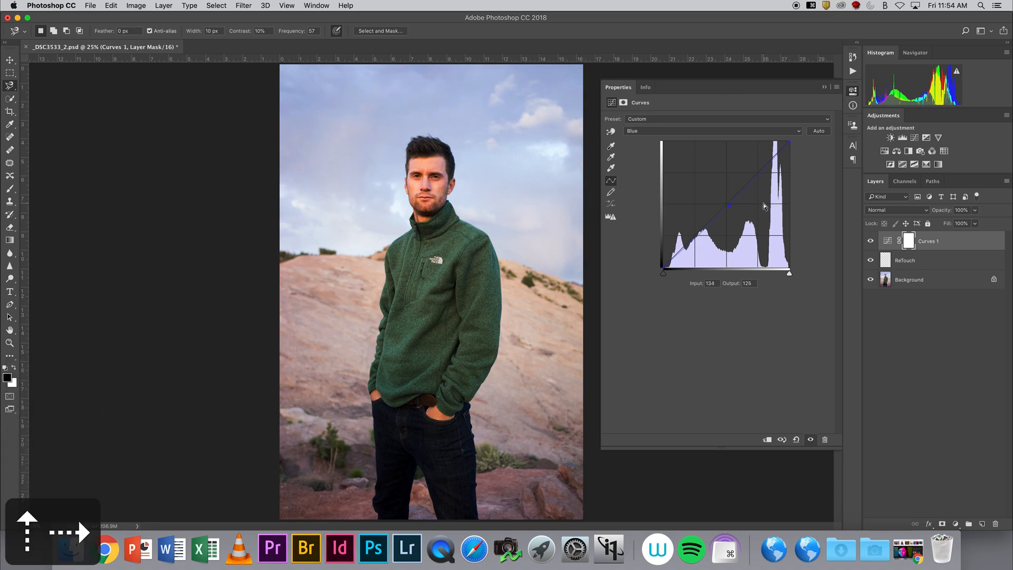
key(Left)
key(Up)
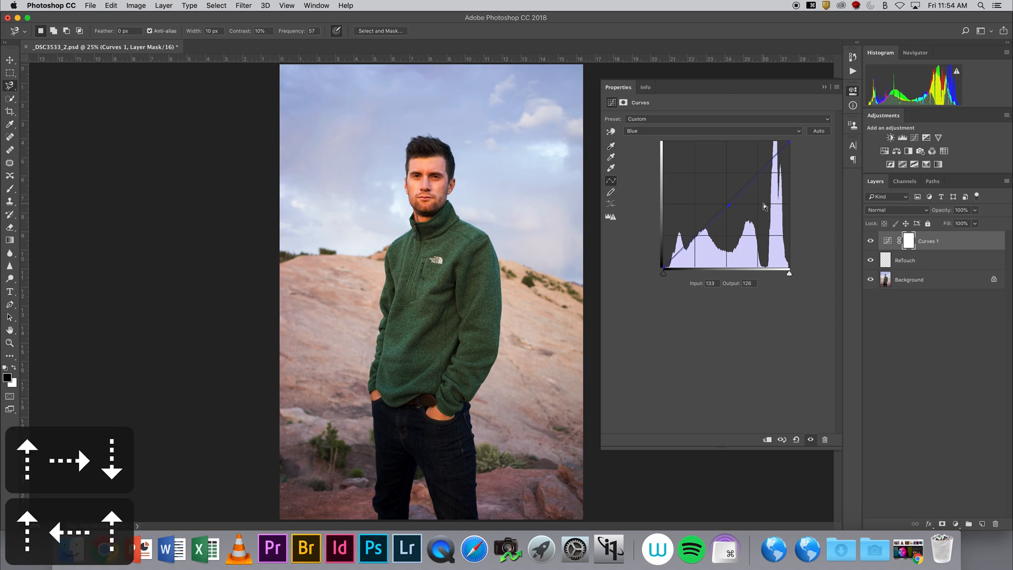
Add a midtone point to the Green channel curve and settle it at input 130, output 128.
click(732, 131)
click(733, 124)
click(727, 204)
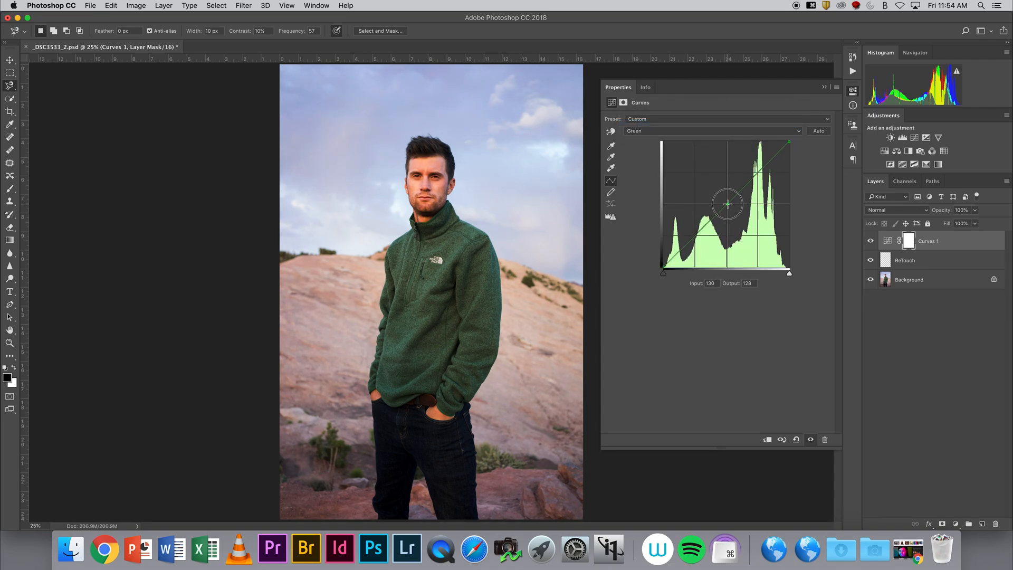
key(Right)
key(Right)
key(Down)
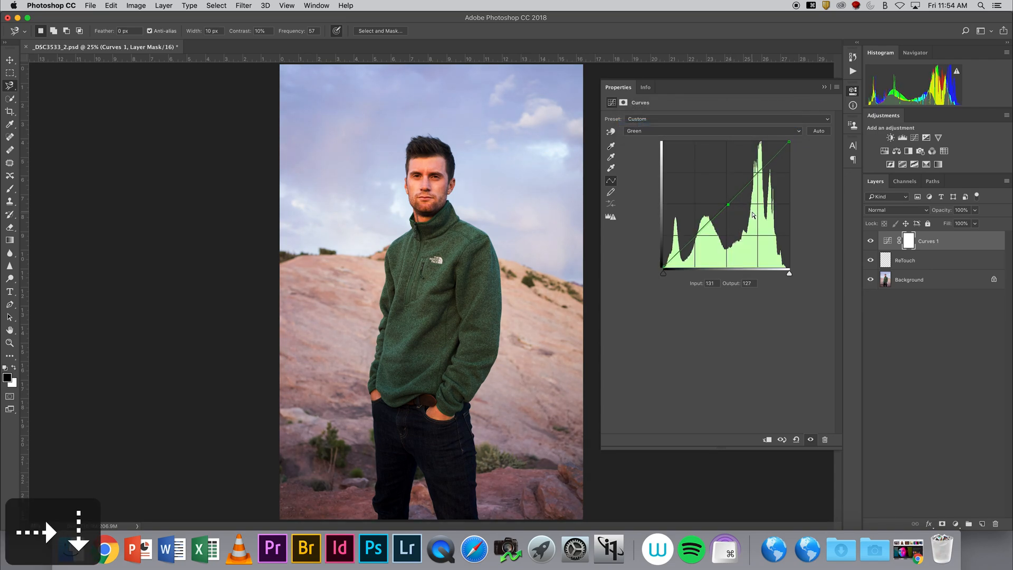
key(Up)
key(Left)
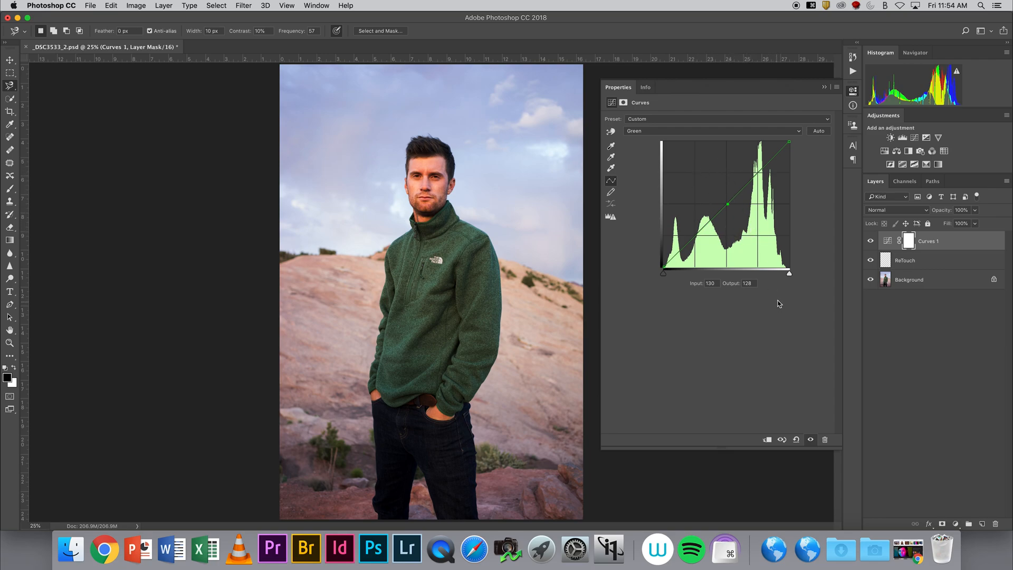
Return to the RGB curve and lower its highlight point to output 188 by sampling the man's cheek with the on-image adjustment tool.
click(681, 132)
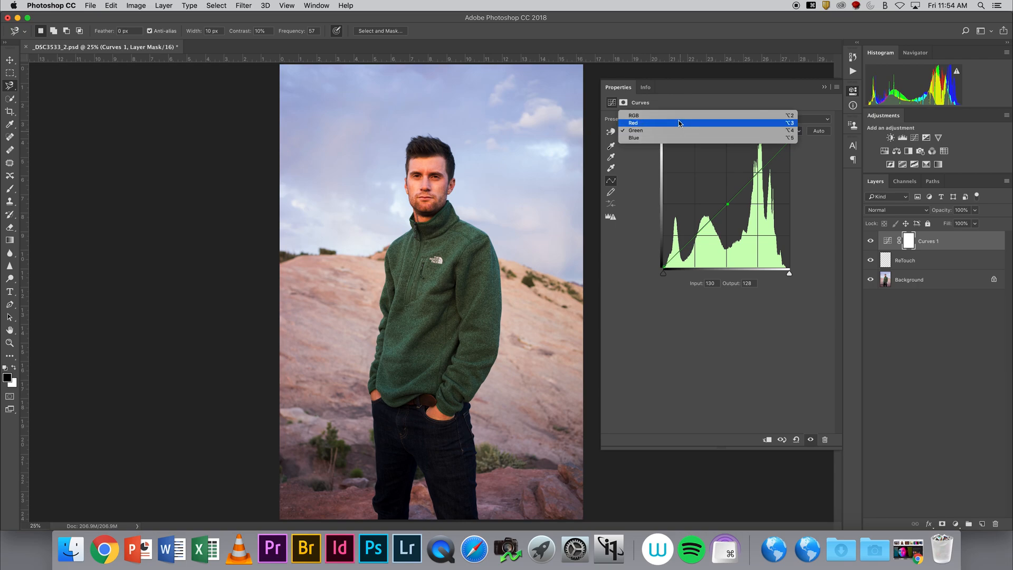
click(678, 115)
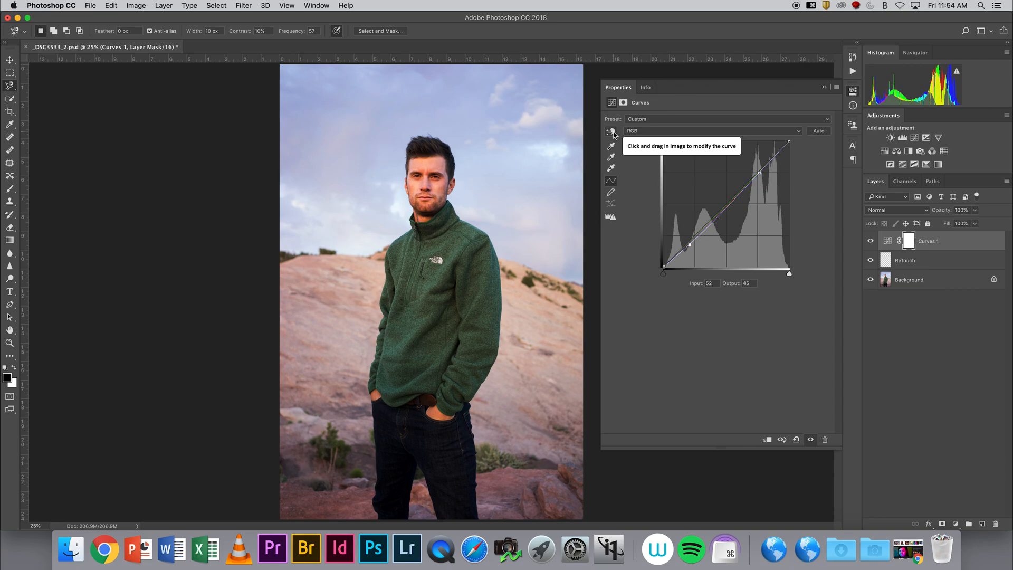
click(612, 133)
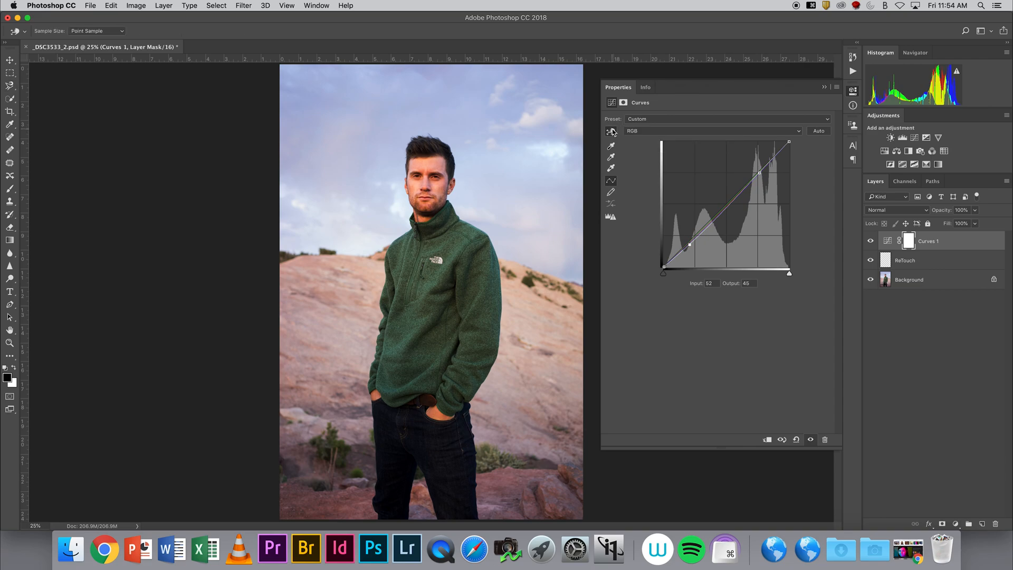
click(441, 182)
drag(441, 183, 443, 184)
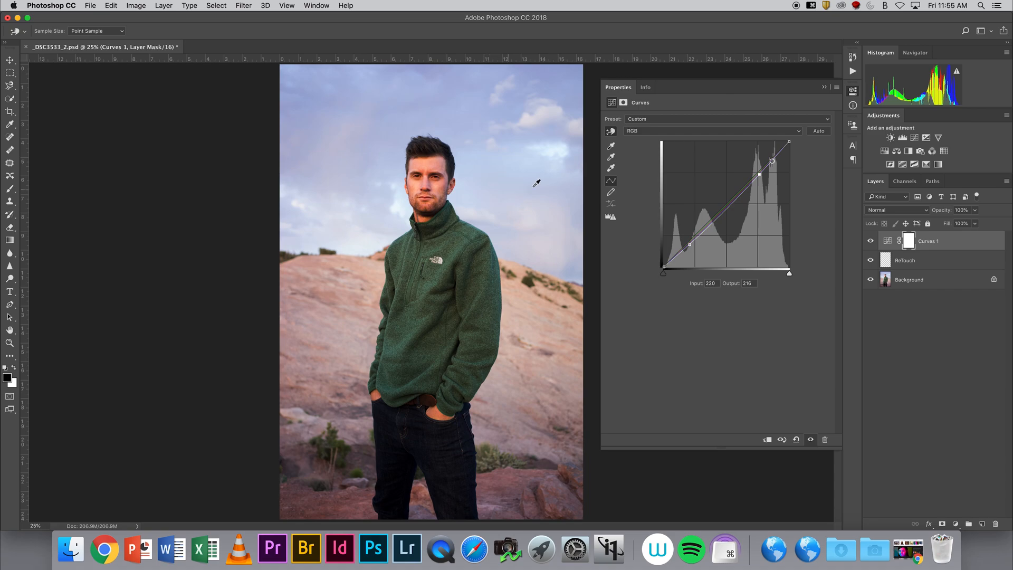
click(614, 132)
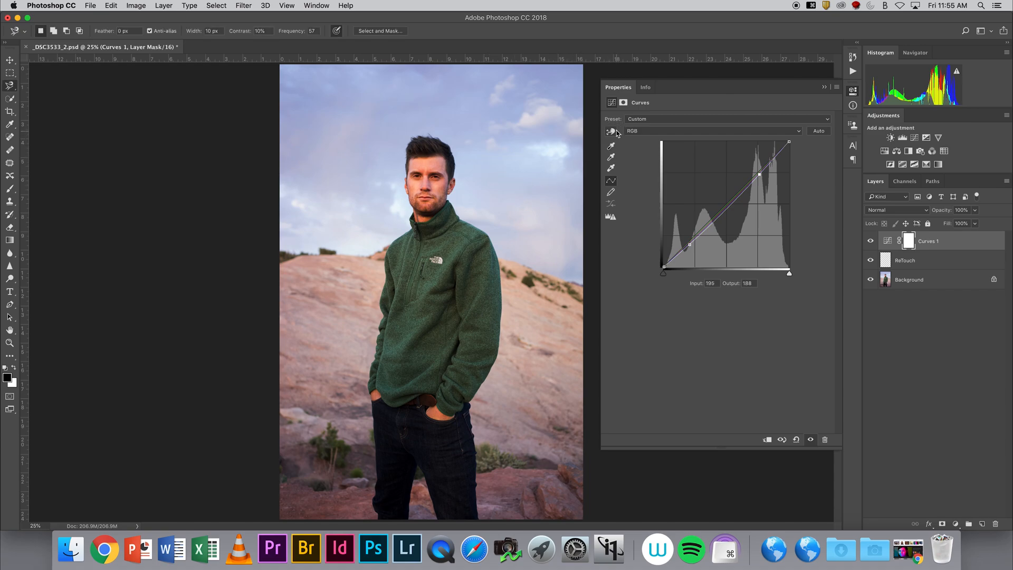